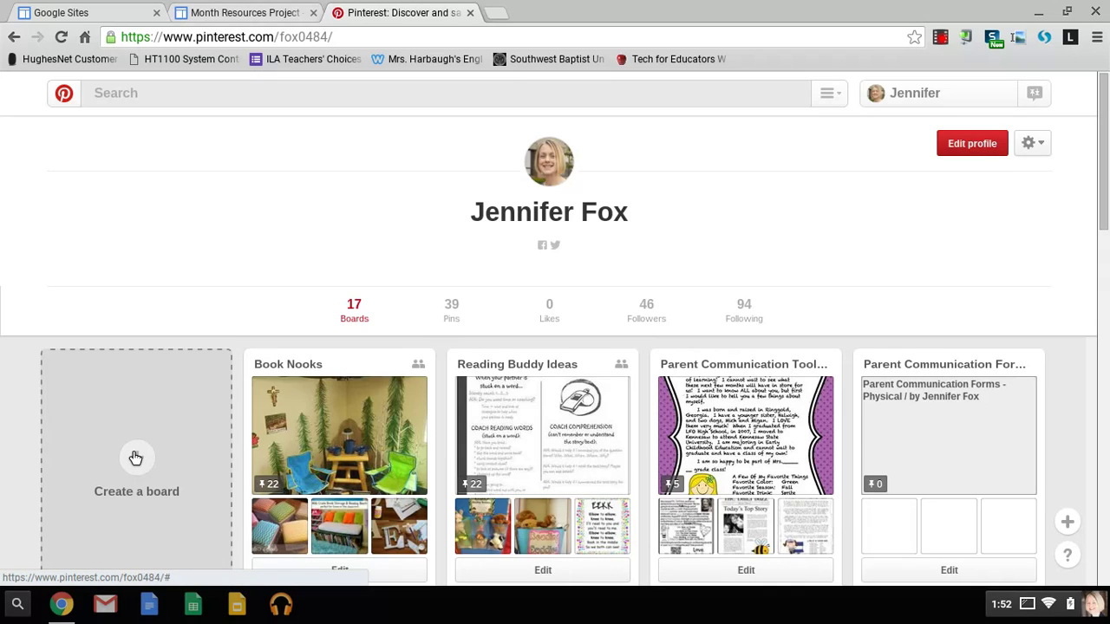
- Review the new-board form, including its category choices and collaborator settings, and close it without creating a board
{"action": "left_click", "coordinate": [137, 461]}
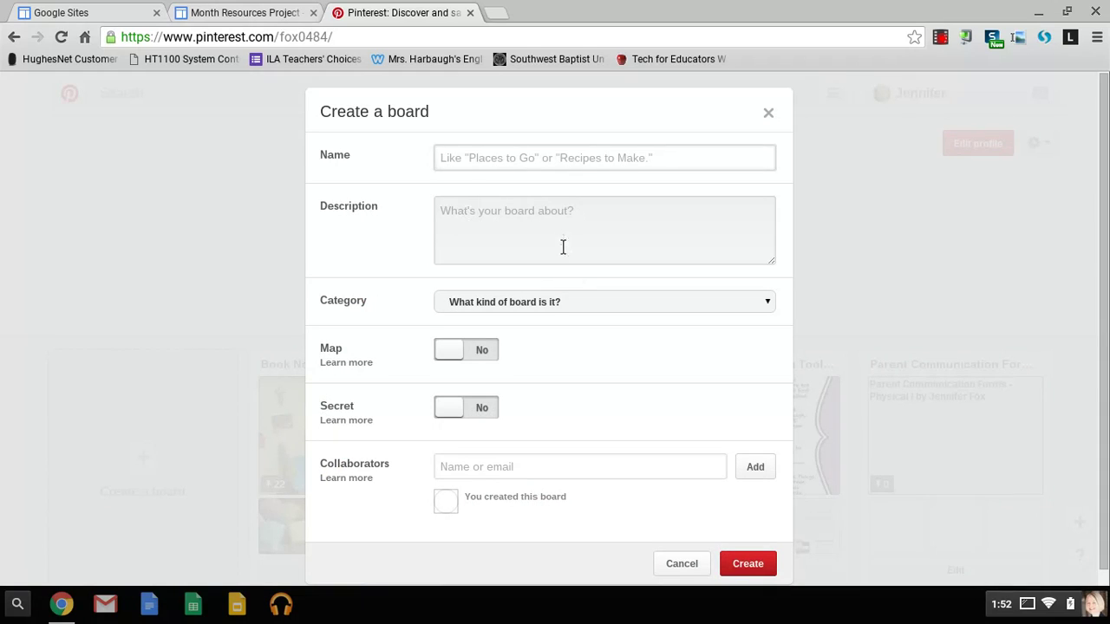
{"action": "left_click", "coordinate": [555, 303]}
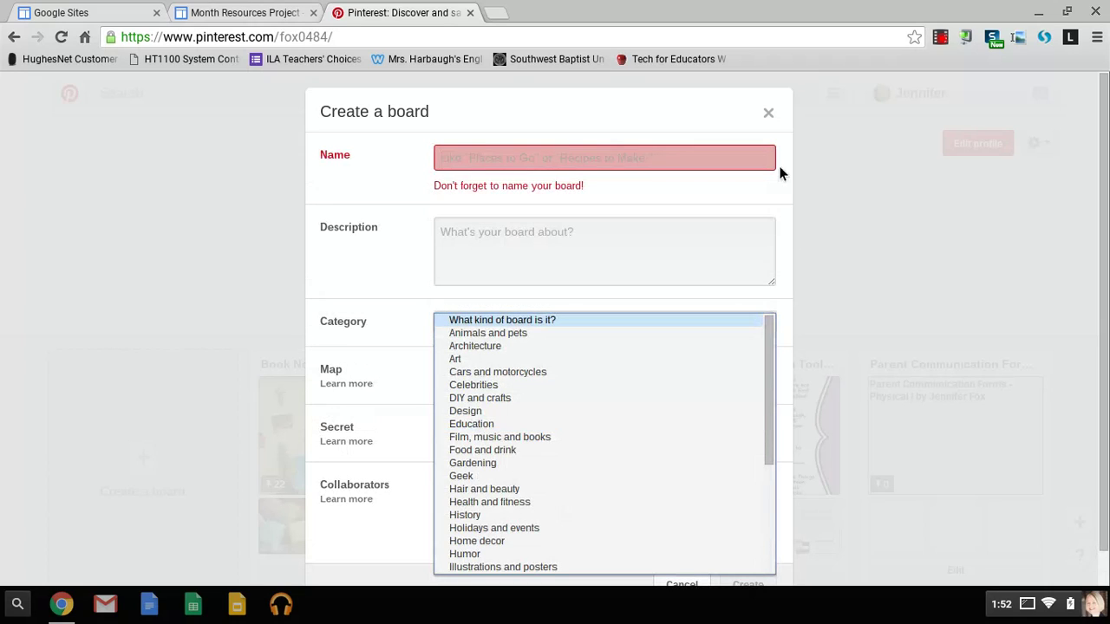
{"action": "left_click", "coordinate": [789, 249]}
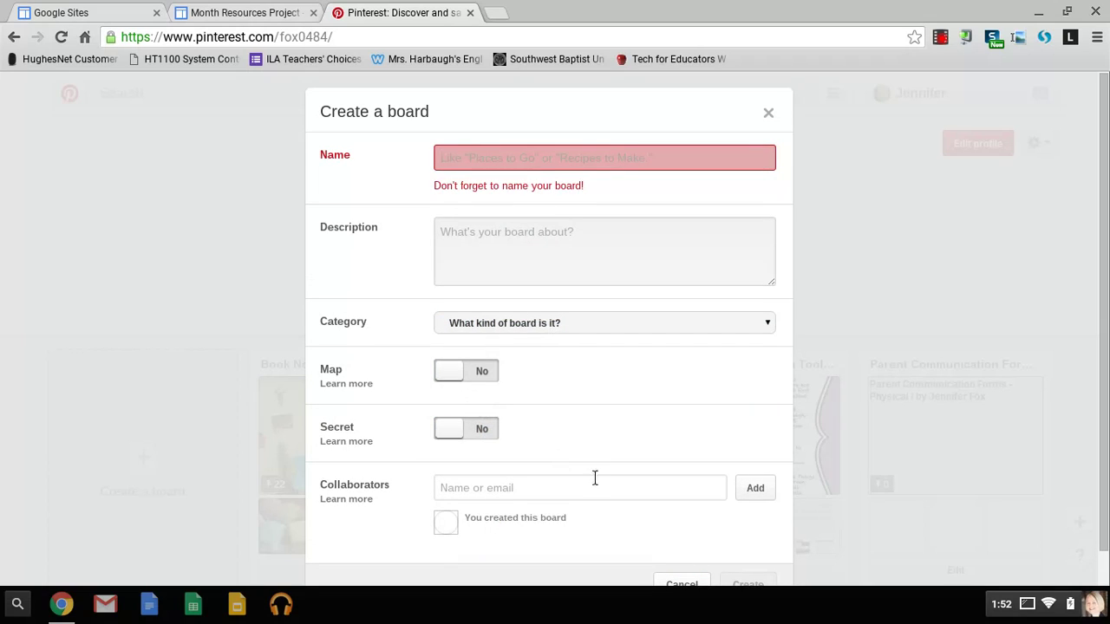
{"action": "scroll", "coordinate": [595, 478], "scroll_direction": "down", "scroll_amount": 1}
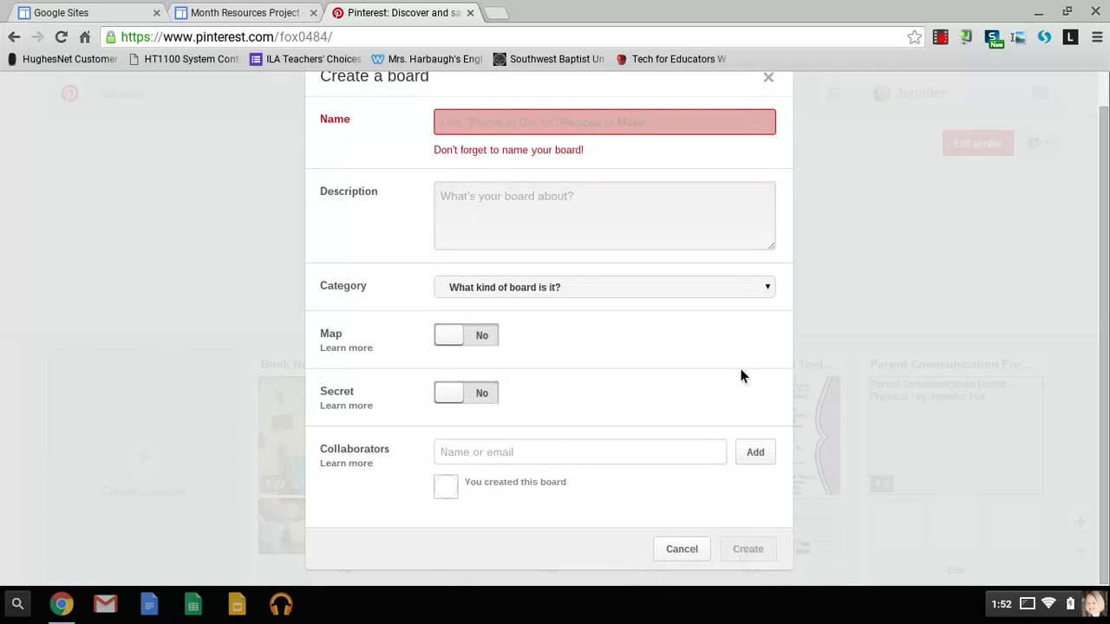
{"action": "scroll", "coordinate": [740, 375], "scroll_direction": "up", "scroll_amount": 1}
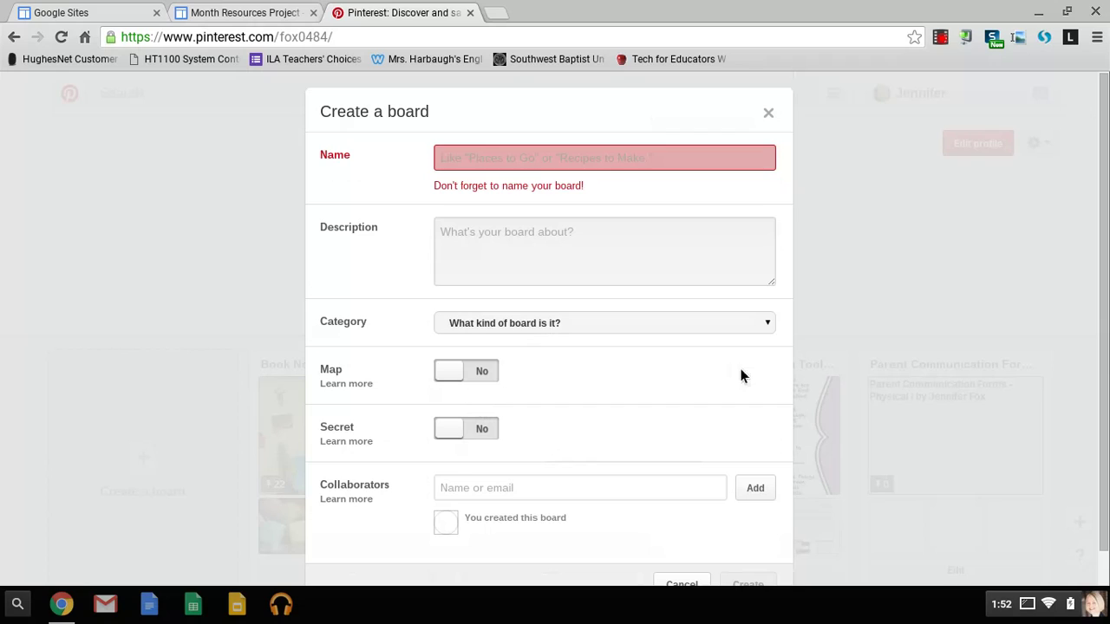
{"action": "left_click", "coordinate": [767, 115]}
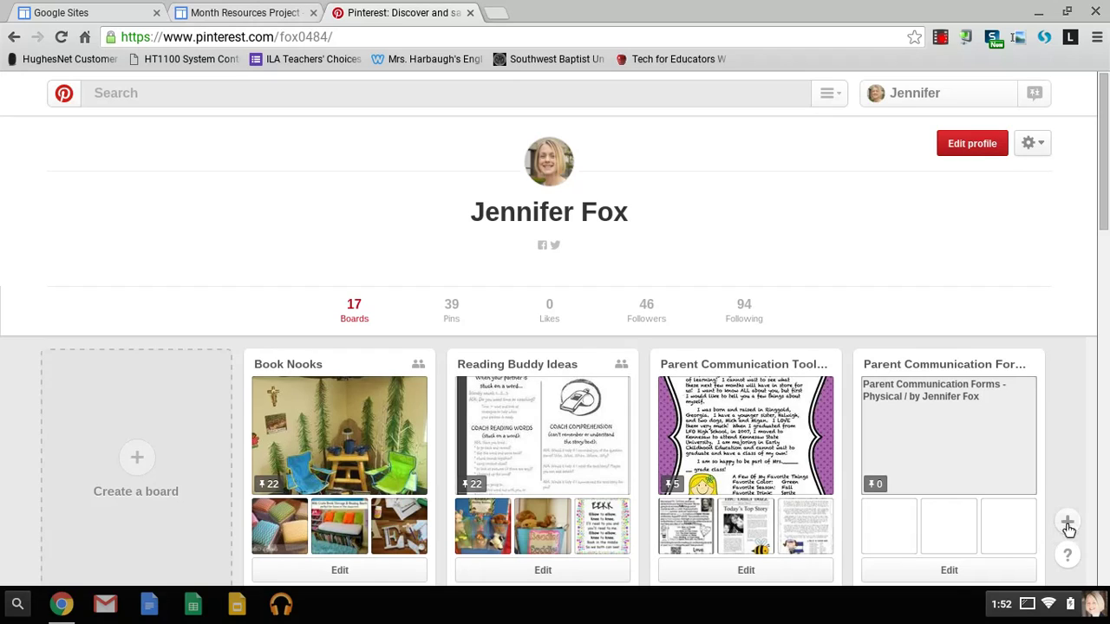
- Install the Pin It Button browser extension and close its notification and confirmation page
{"action": "left_click", "coordinate": [1068, 525]}
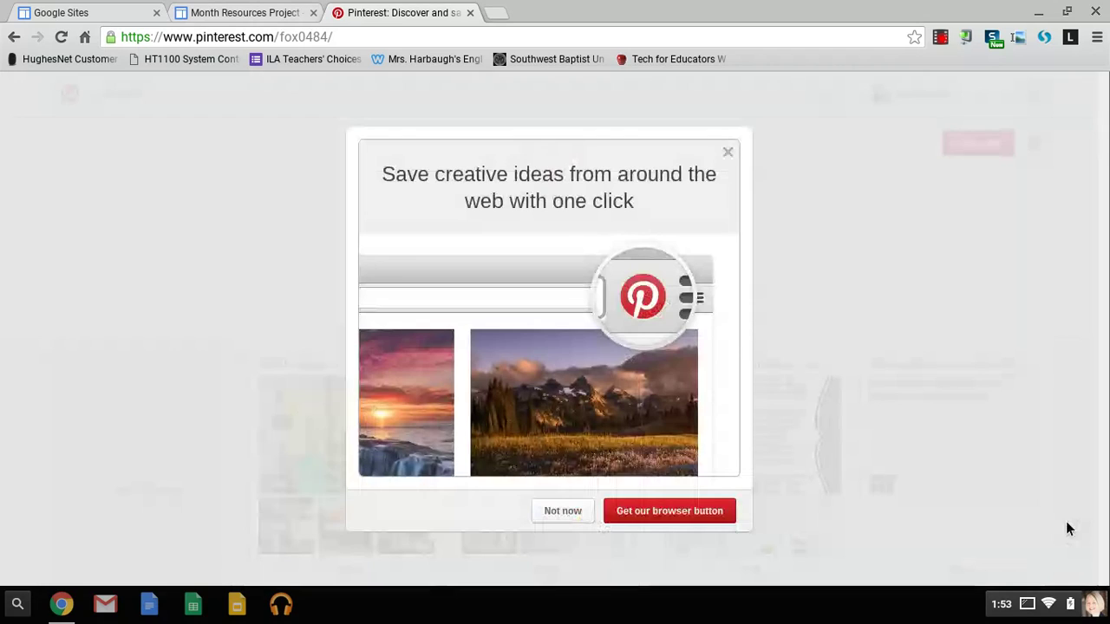
{"action": "left_click", "coordinate": [653, 513]}
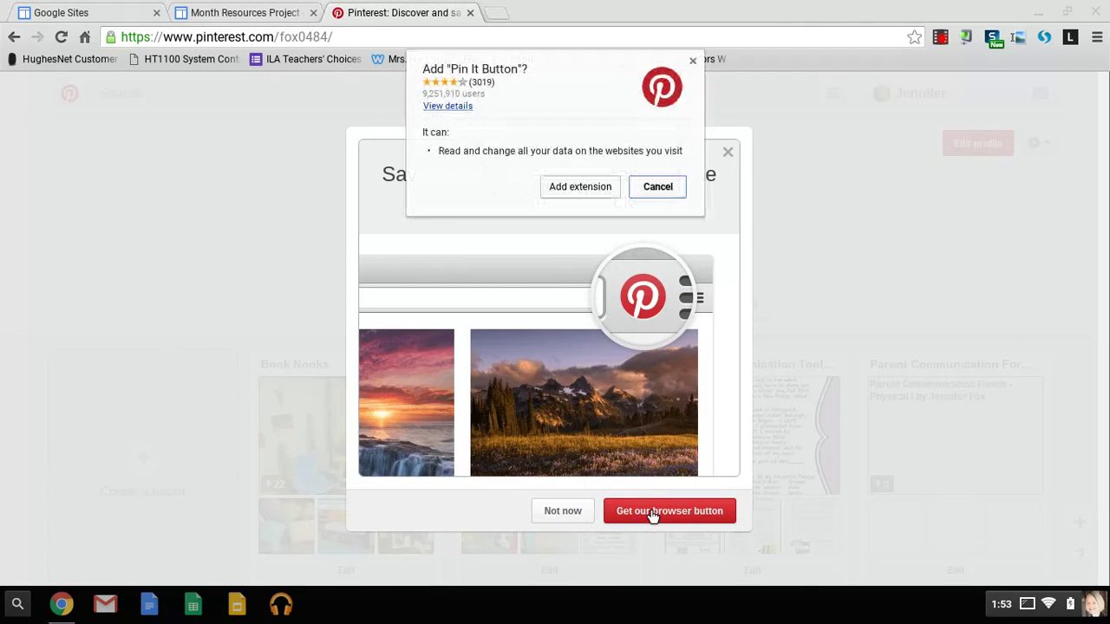
{"action": "left_click", "coordinate": [587, 187]}
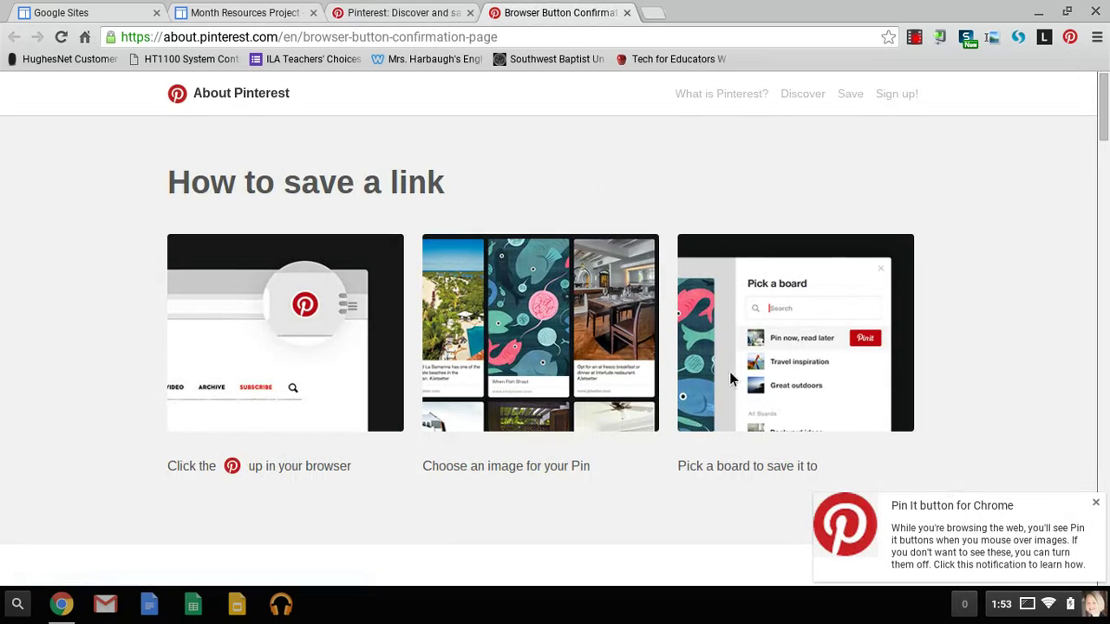
{"action": "left_click", "coordinate": [1095, 504]}
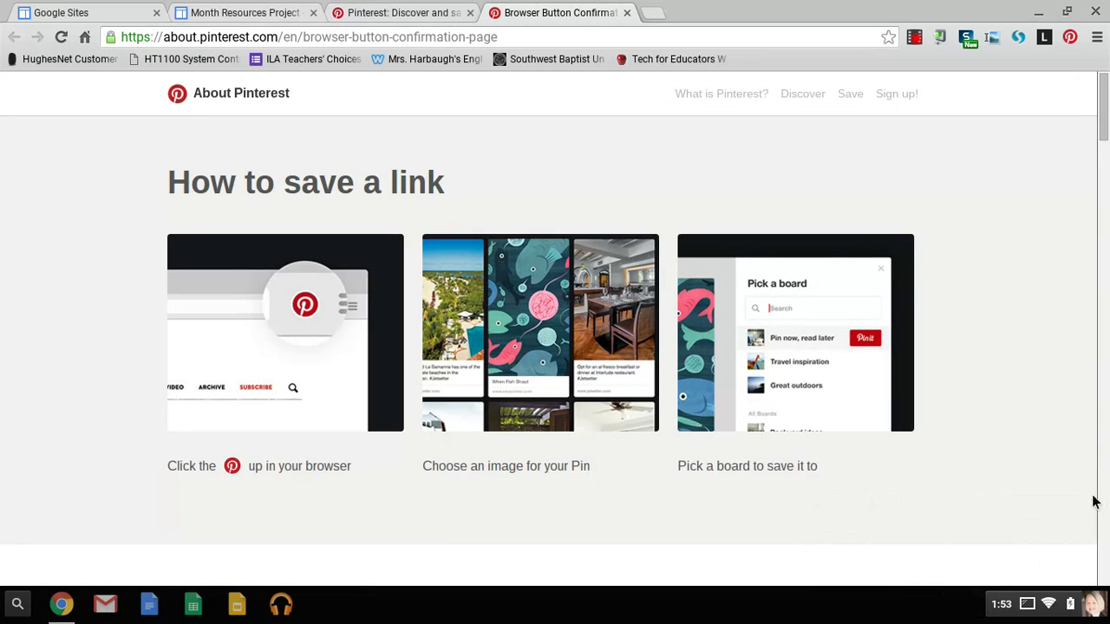
{"action": "left_click", "coordinate": [627, 13]}
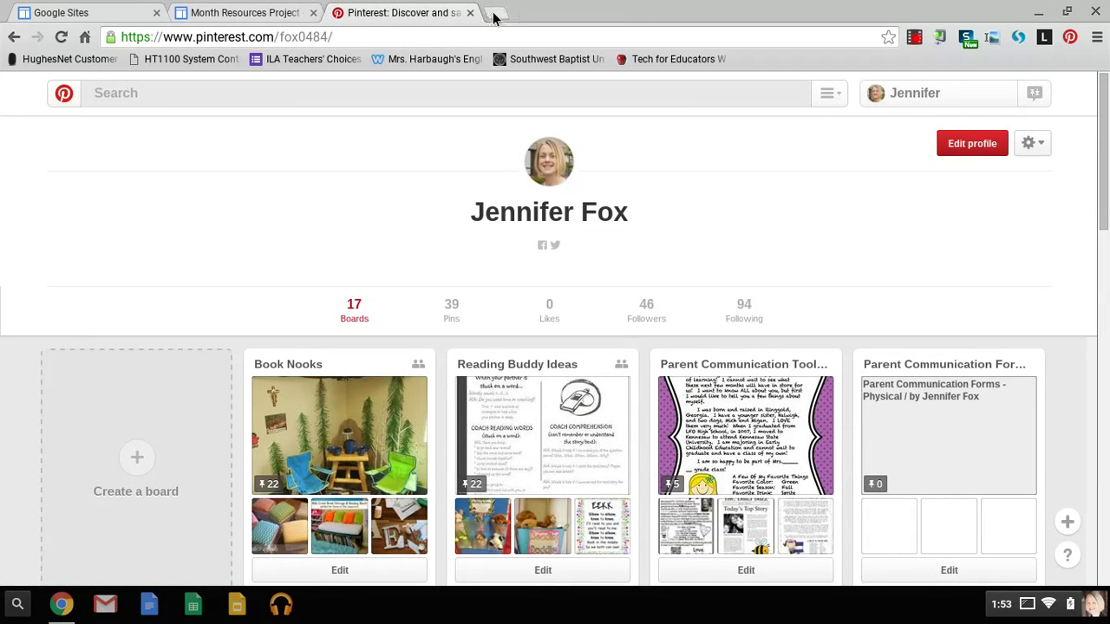
- Search the web in a new tab for "martin luther king lesson plans"
{"action": "left_click", "coordinate": [493, 15]}
{"action": "type", "text": "mar"}
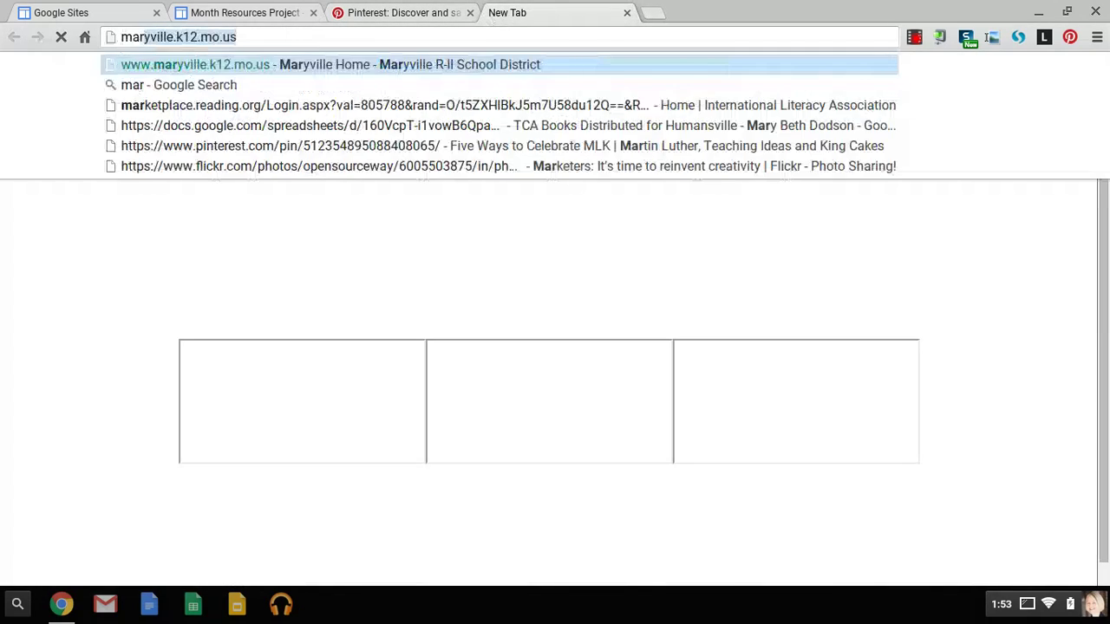
{"action": "type", "text": "tin luther king lesson plans"}
{"action": "key", "text": "Return"}
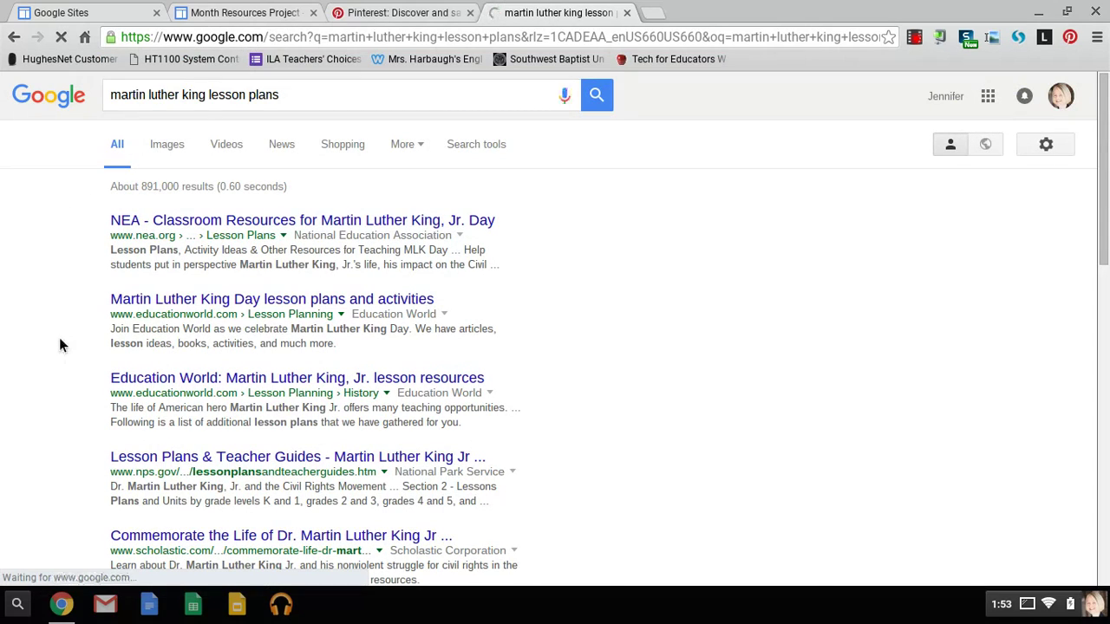
- Open the readwritethink.org result "Martin Luther King, Jr. and Me: Identifying with a Hero"
{"action": "scroll", "coordinate": [62, 379], "scroll_direction": "down", "scroll_amount": 1}
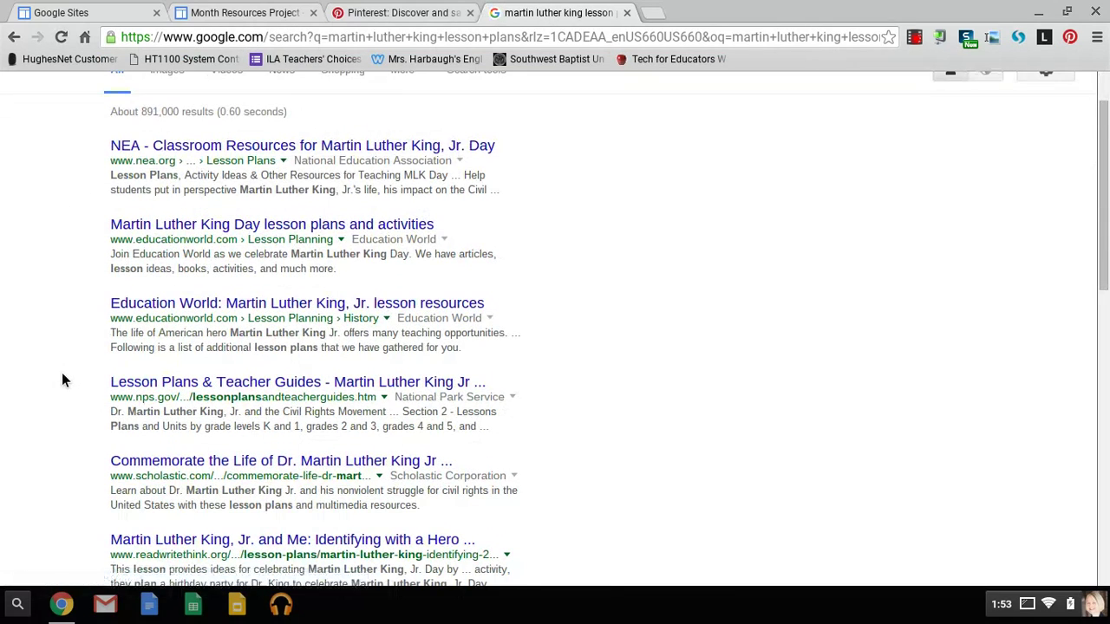
{"action": "scroll", "coordinate": [62, 379], "scroll_direction": "down", "scroll_amount": 1}
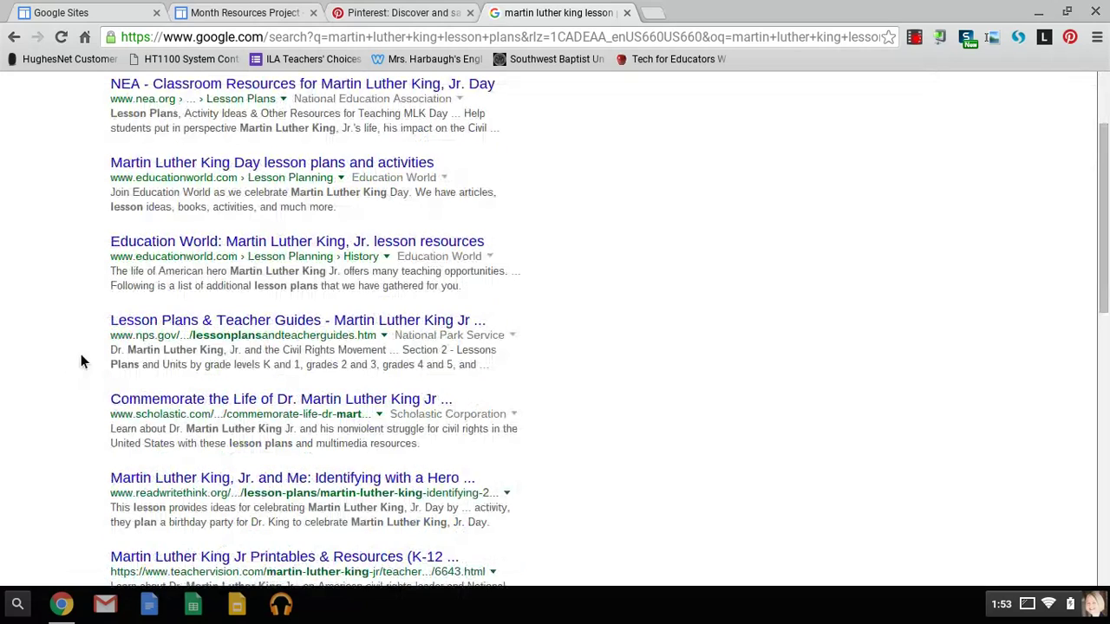
{"action": "left_click", "coordinate": [170, 488]}
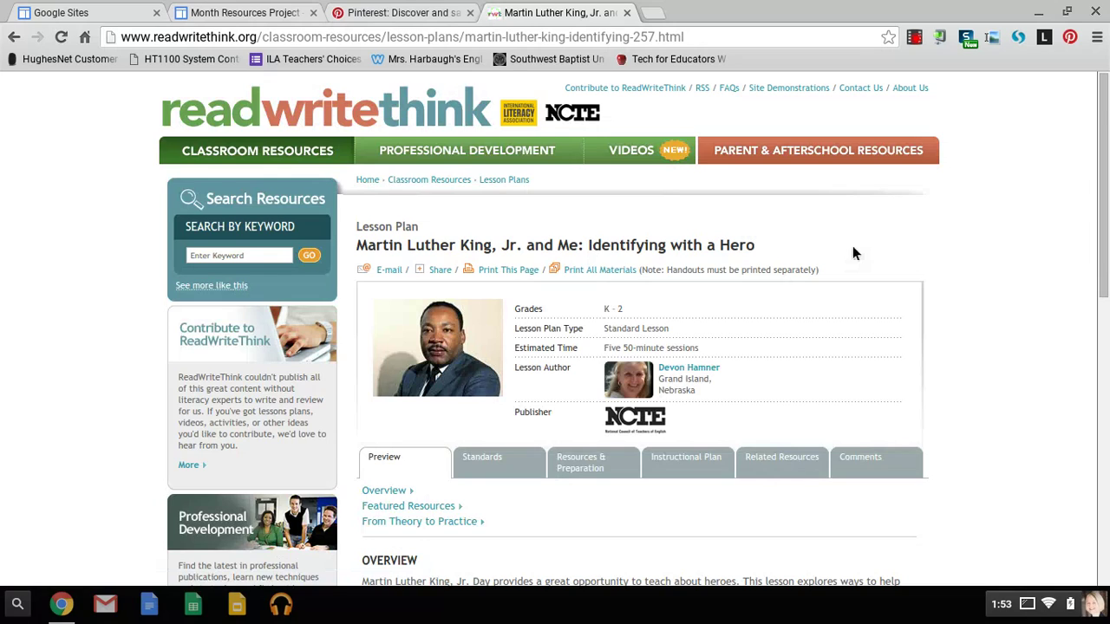
- Read the lesson's overview, then the student objectives and activities in its Instructional Plan
{"action": "scroll", "coordinate": [854, 252], "scroll_direction": "down", "scroll_amount": 1}
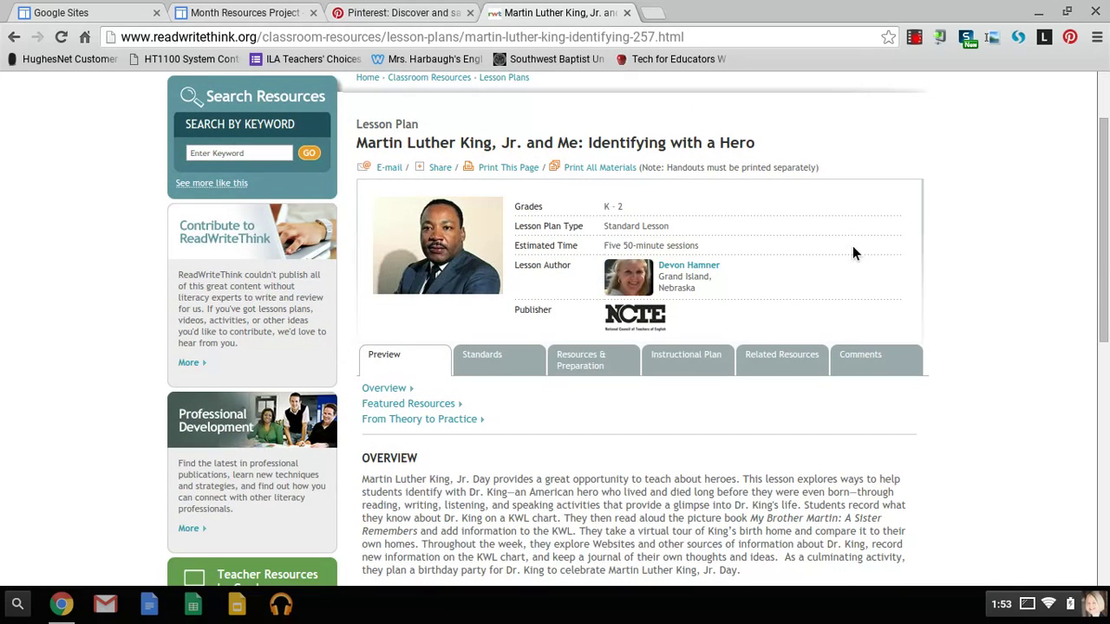
{"action": "scroll", "coordinate": [853, 252], "scroll_direction": "down", "scroll_amount": 2}
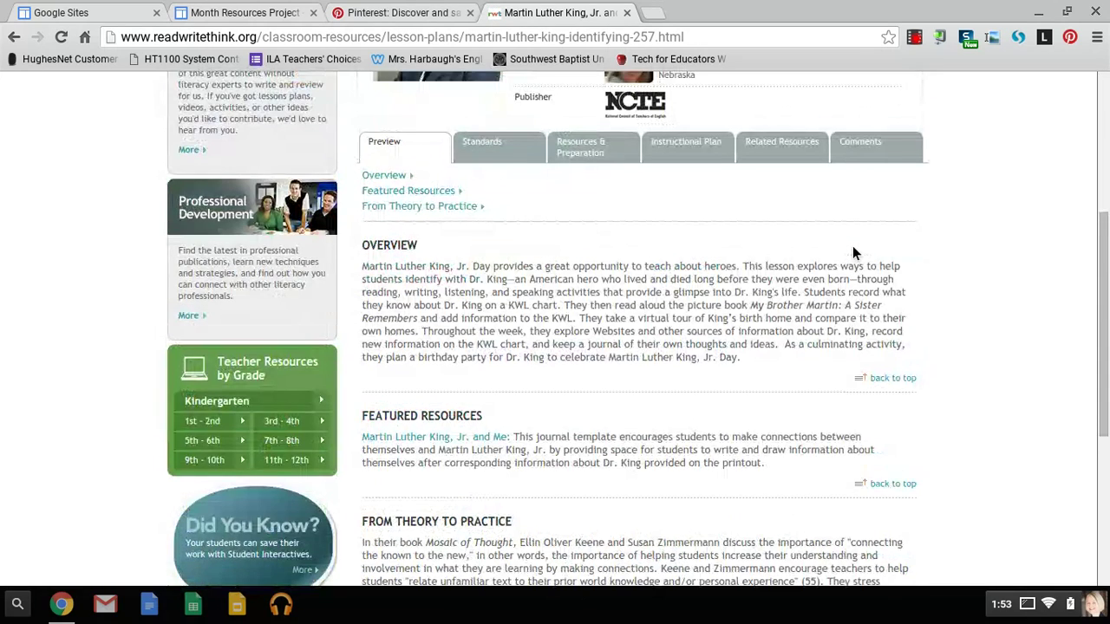
{"action": "left_click", "coordinate": [678, 143]}
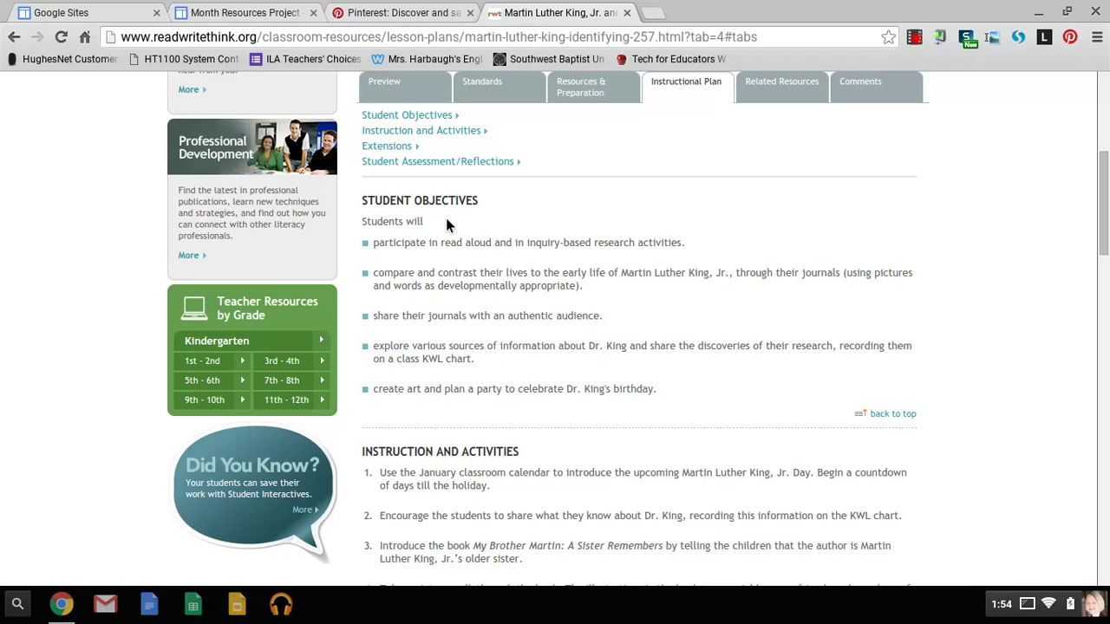
{"action": "scroll", "coordinate": [445, 219], "scroll_direction": "down", "scroll_amount": 3}
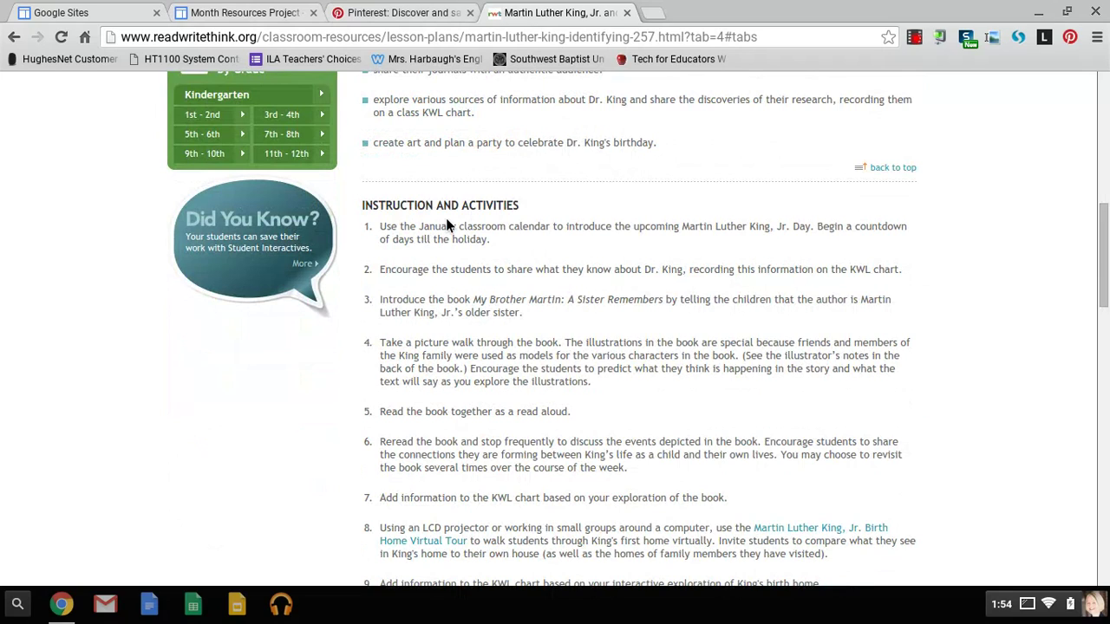
{"action": "scroll", "coordinate": [445, 217], "scroll_direction": "up", "scroll_amount": 2}
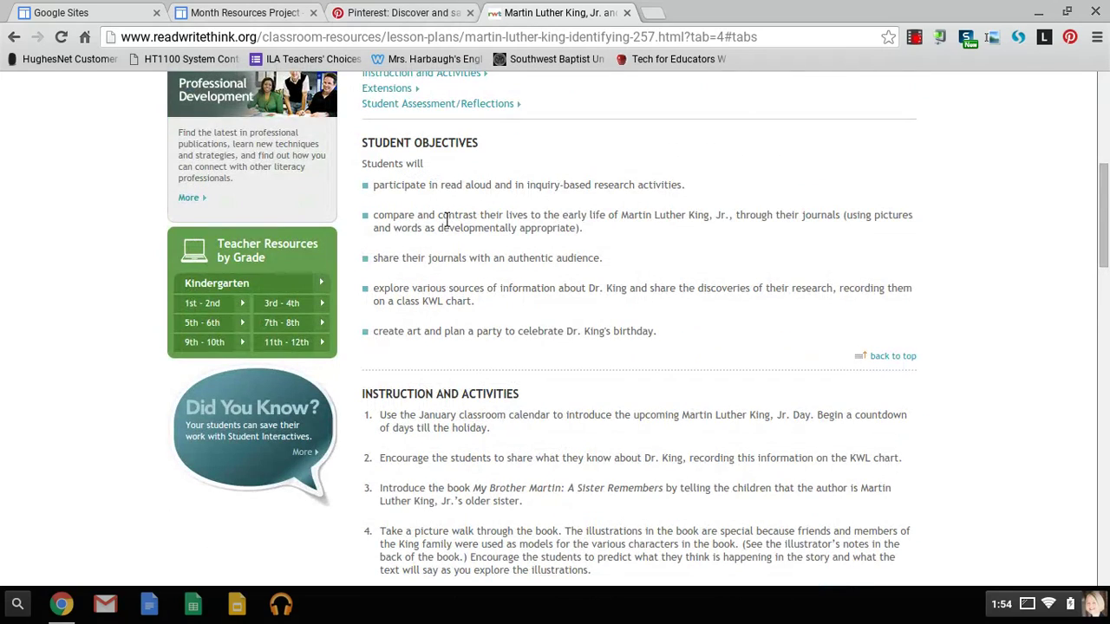
{"action": "scroll", "coordinate": [605, 173], "scroll_direction": "up", "scroll_amount": 1}
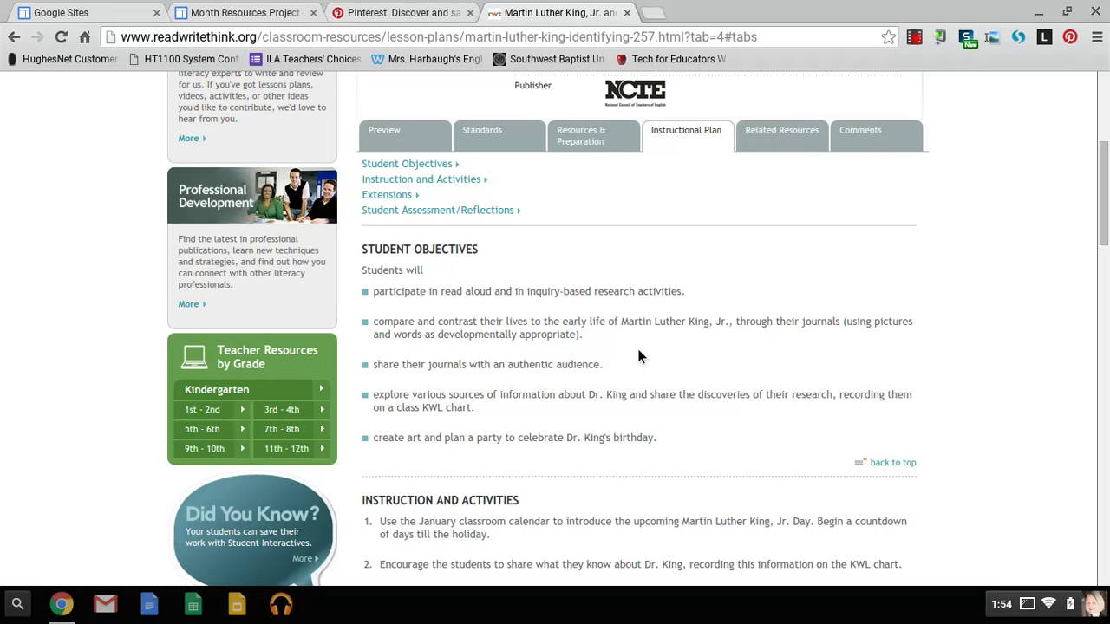
- Start pinning the lesson page with the image titled "Martin Luther King, Jr. and Me: Identifying with a Hero"
{"action": "left_click", "coordinate": [1070, 38]}
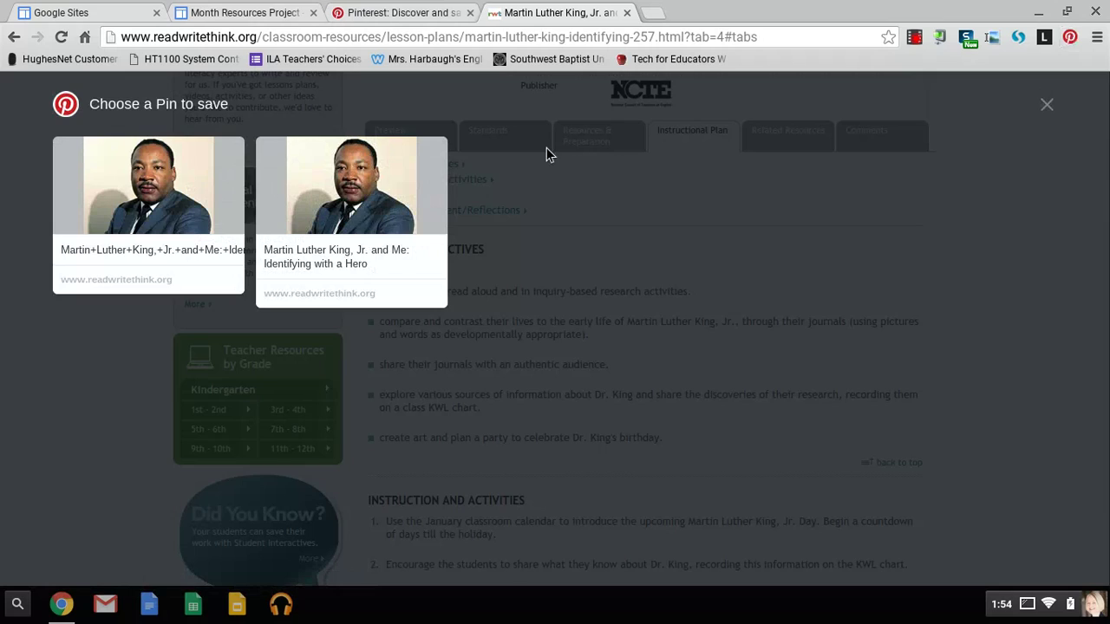
{"action": "mouse_move", "coordinate": [387, 168]}
{"action": "left_click", "coordinate": [291, 161]}
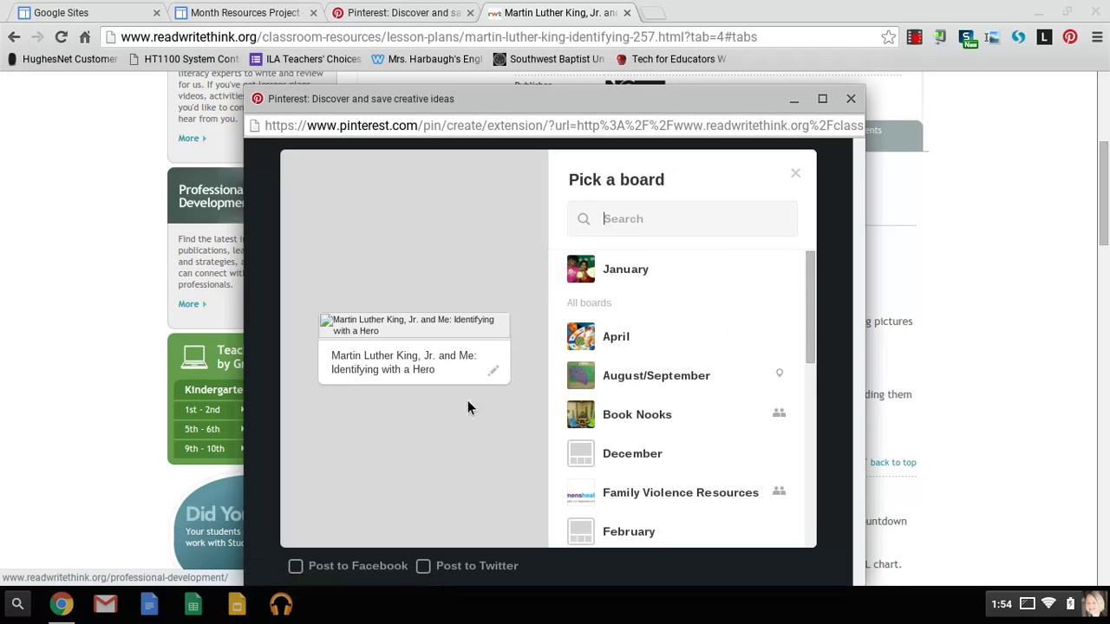
- Replace the pin's description with "Lesson Plan Idea #1"
{"action": "left_click", "coordinate": [484, 369]}
{"action": "triple_click", "coordinate": [425, 364]}
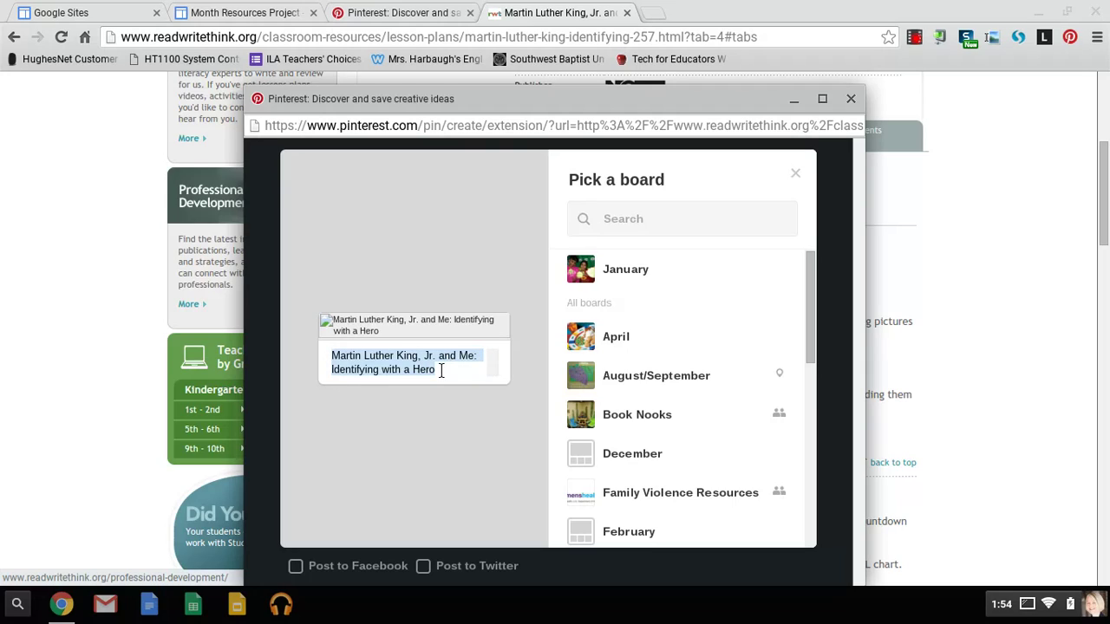
{"action": "type", "text": "Lesson p"}
{"action": "key", "text": "BackSpace"}
{"action": "type", "text": "Plan Idea #1"}
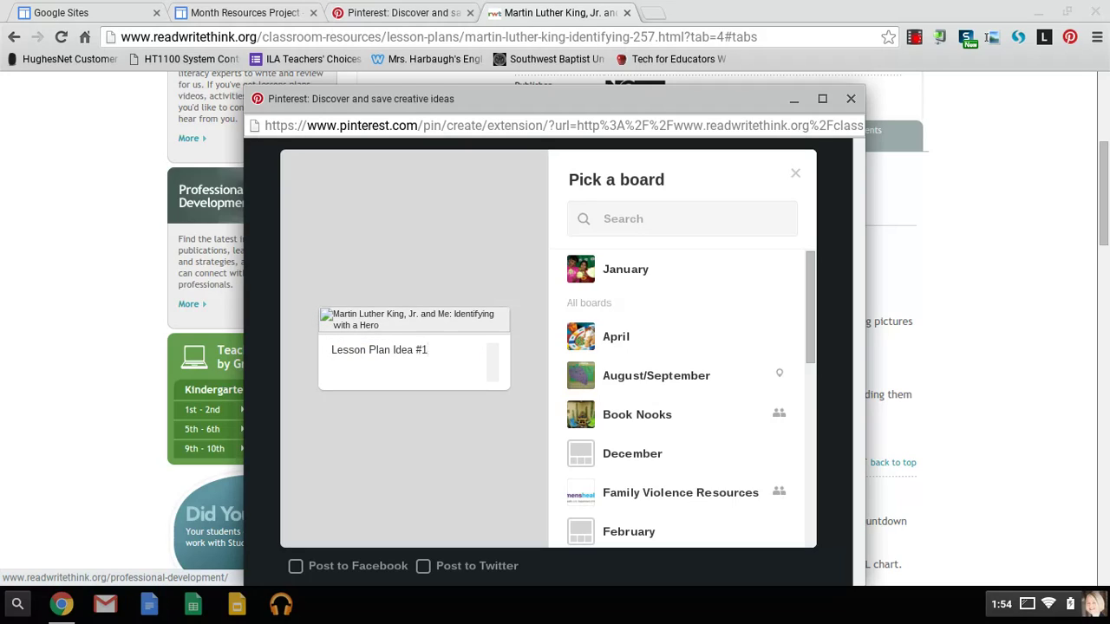
- Append "; Objective: The students will compare and contrast their lives with the life of MLK, Jr. through journal writing." to the pin's description
{"action": "type", "text": "; Objective: The stud"}
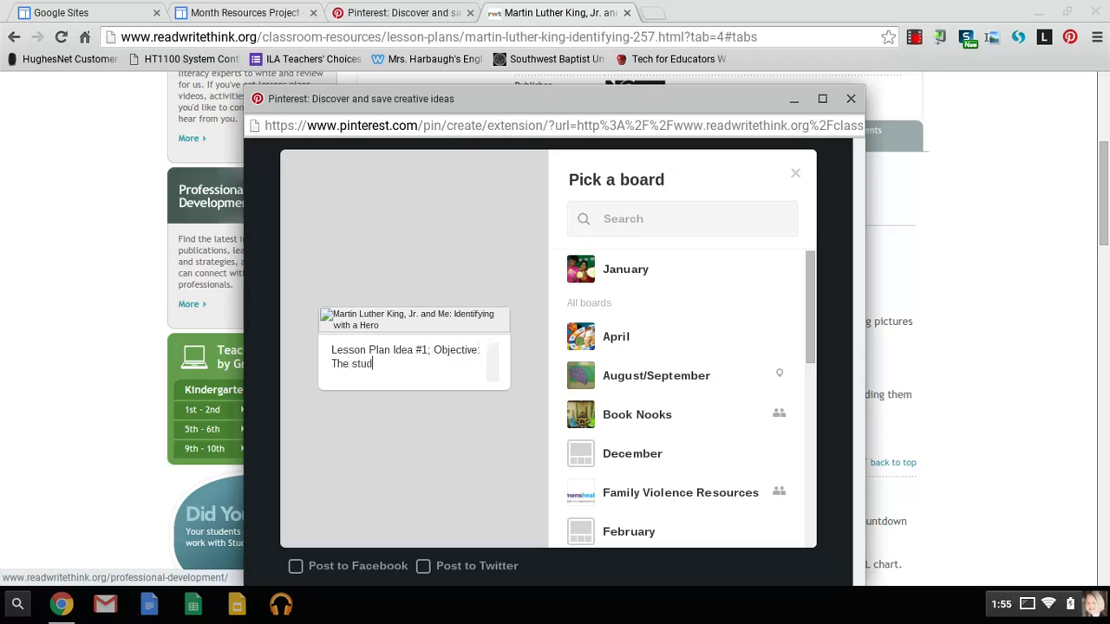
{"action": "type", "text": "ents will compare and contrast "}
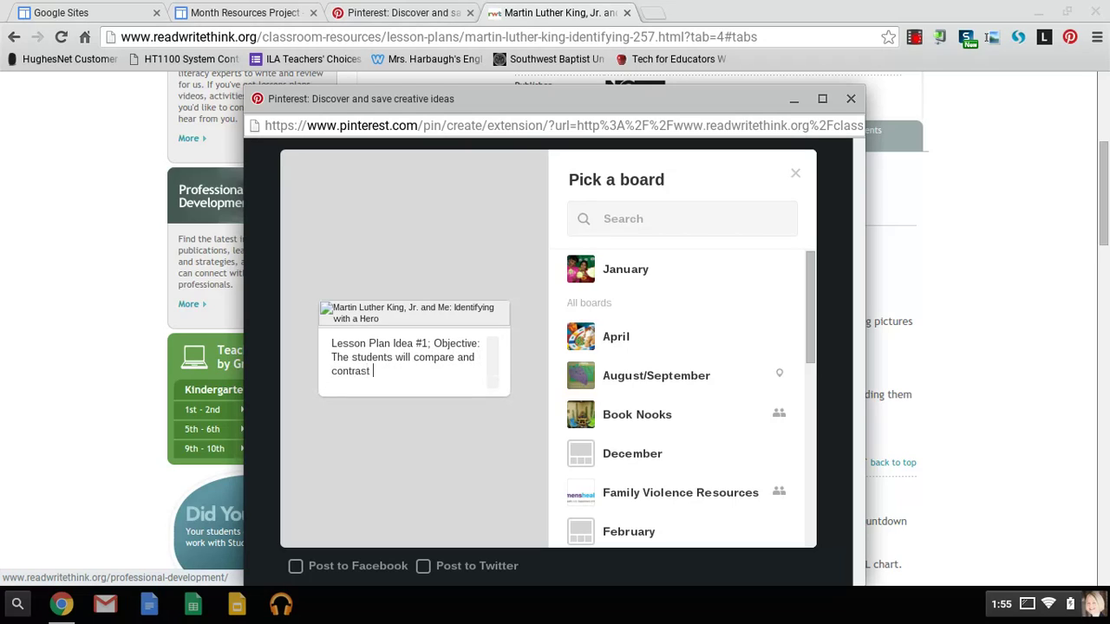
{"action": "type", "text": "their lives with the life of"}
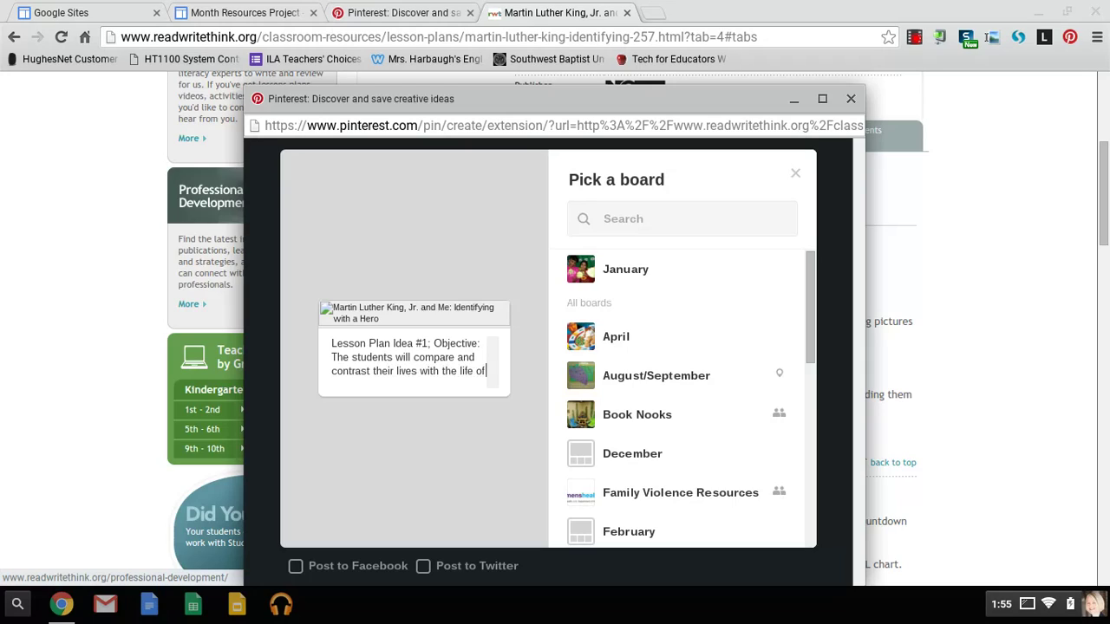
{"action": "type", "text": "MLK, Jr. through journal writing."}
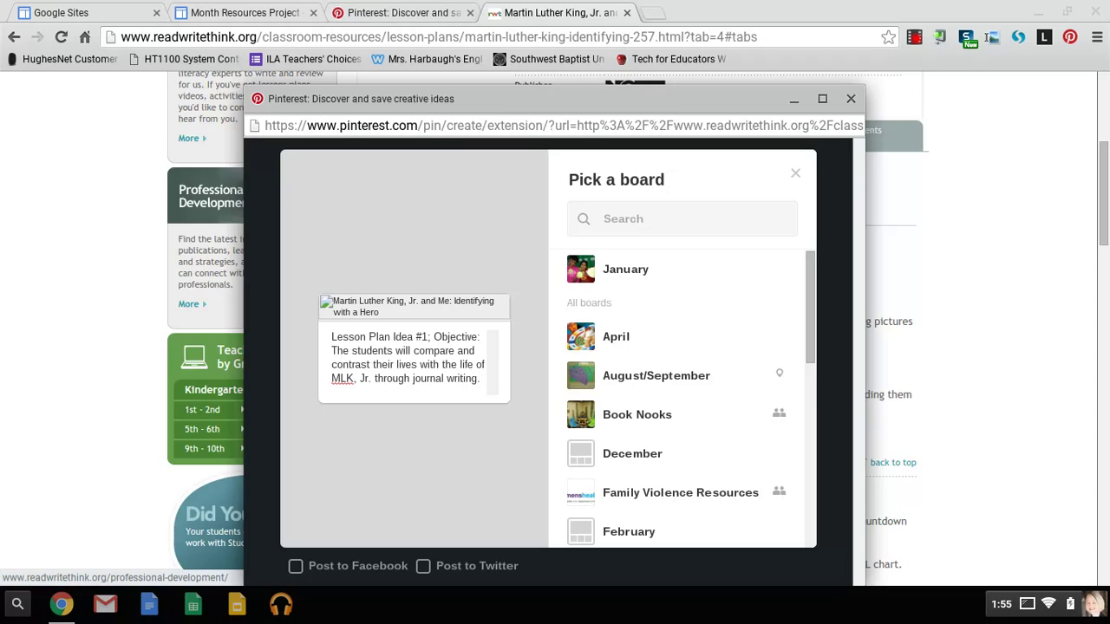
- Add a new line reading "SS: History/Civics" at the end of the pin's description
{"action": "key", "text": "Return"}
{"action": "type", "text": "SS:"}
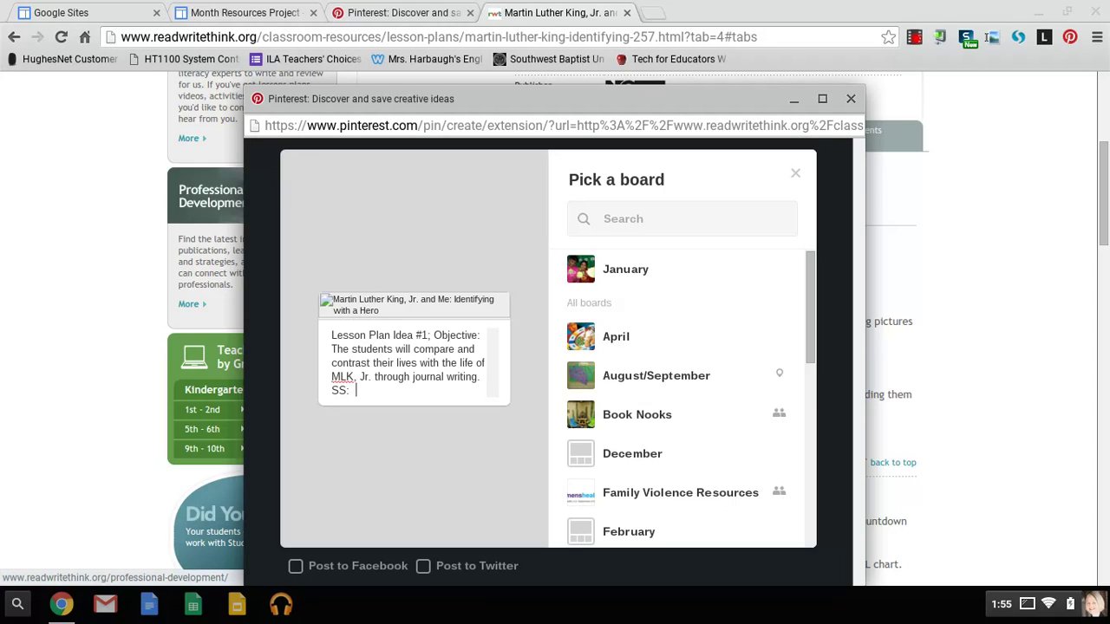
{"action": "type", "text": "History/Civics"}
- Save the pin with its lesson description to the January board
{"action": "left_click_drag", "start_coordinate": [330, 336], "coordinate": [430, 335]}
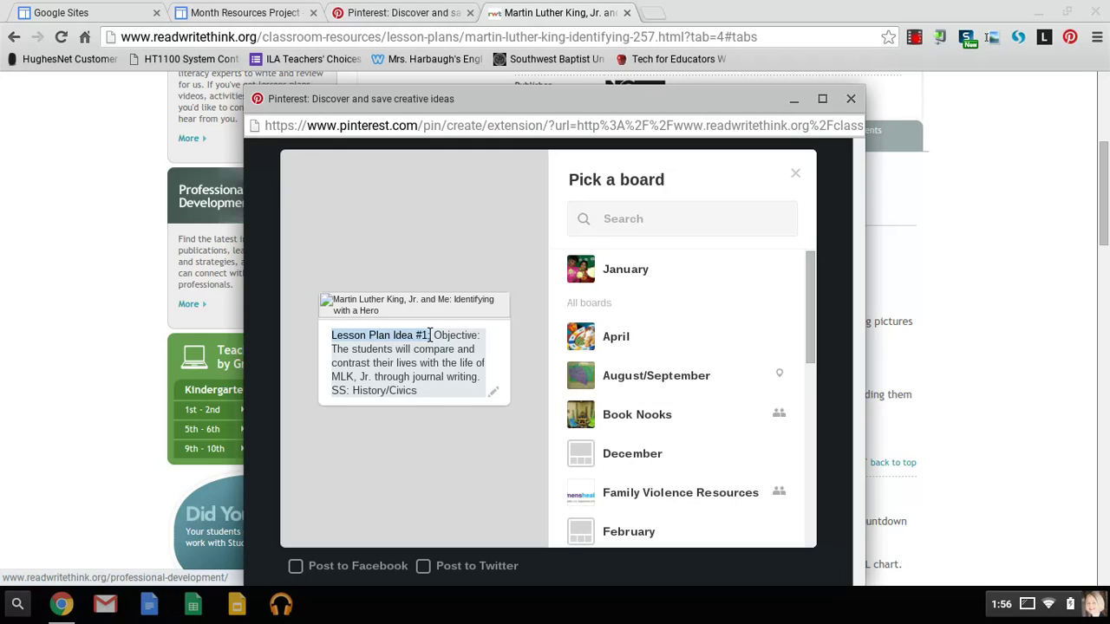
{"action": "left_click_drag", "start_coordinate": [430, 334], "coordinate": [433, 335]}
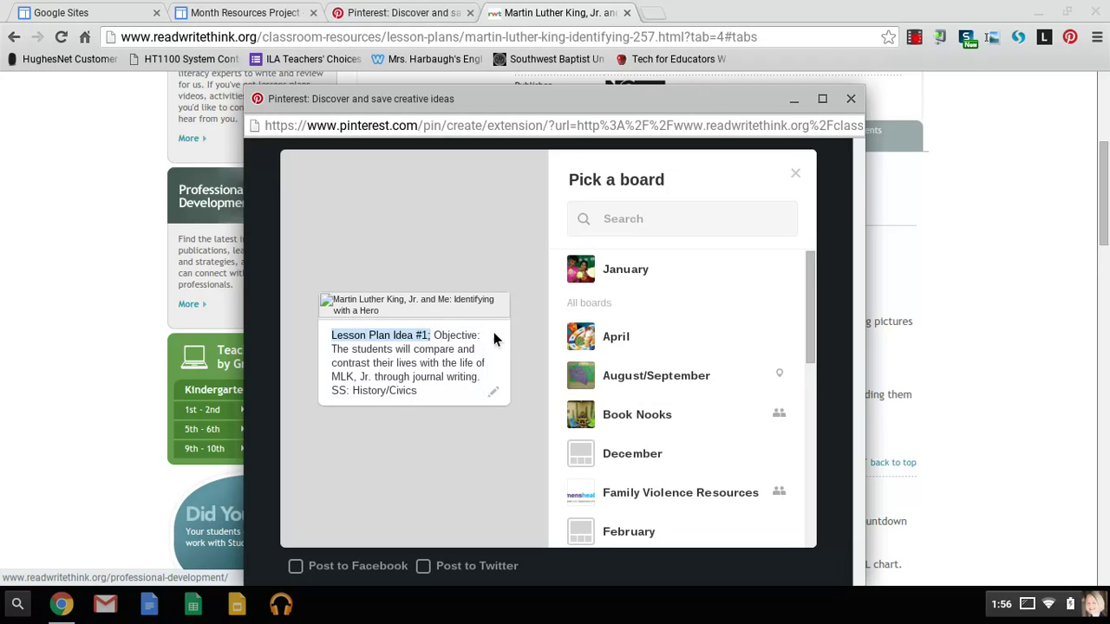
{"action": "mouse_move", "coordinate": [716, 293]}
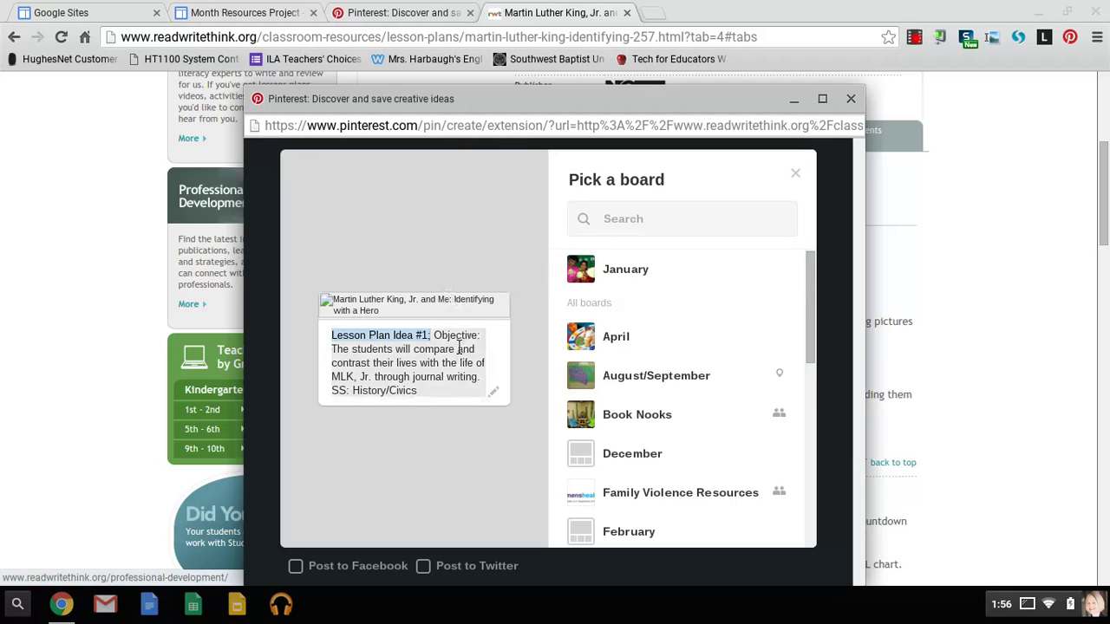
{"action": "mouse_move", "coordinate": [768, 287]}
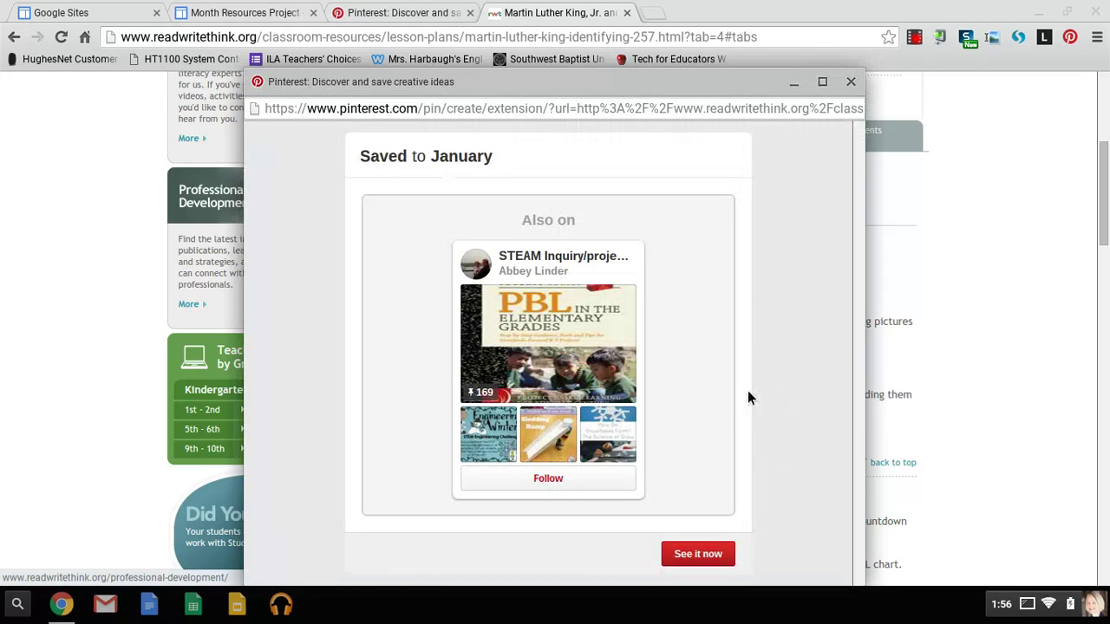
- View the newly saved lesson plan pin, and open the January board from the profile's boards to check its pins
{"action": "left_click", "coordinate": [682, 555]}
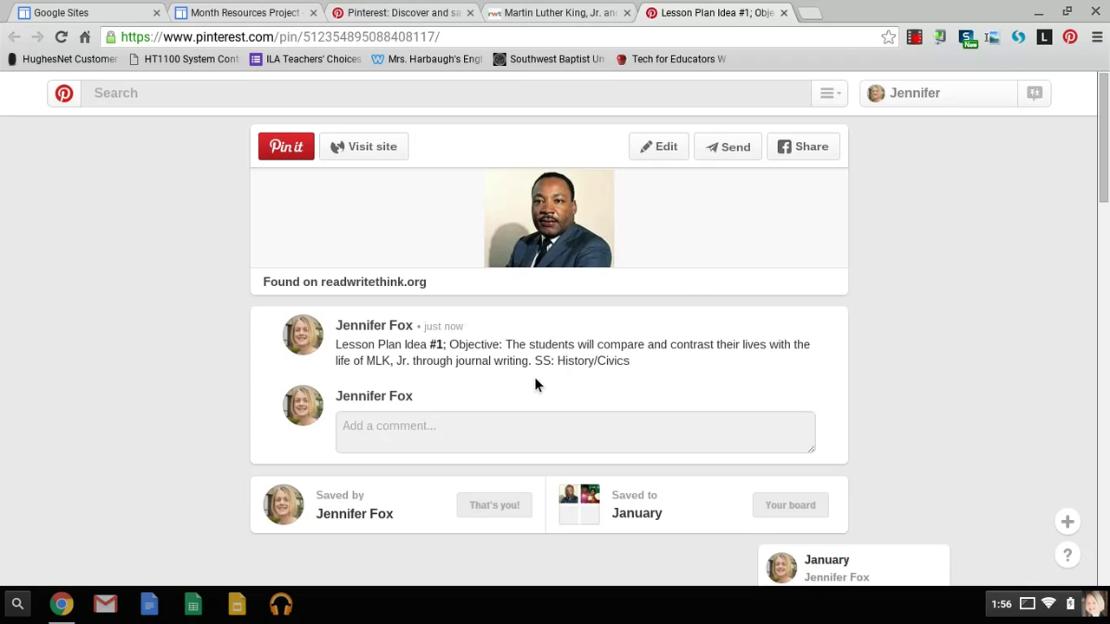
{"action": "left_click", "coordinate": [910, 107]}
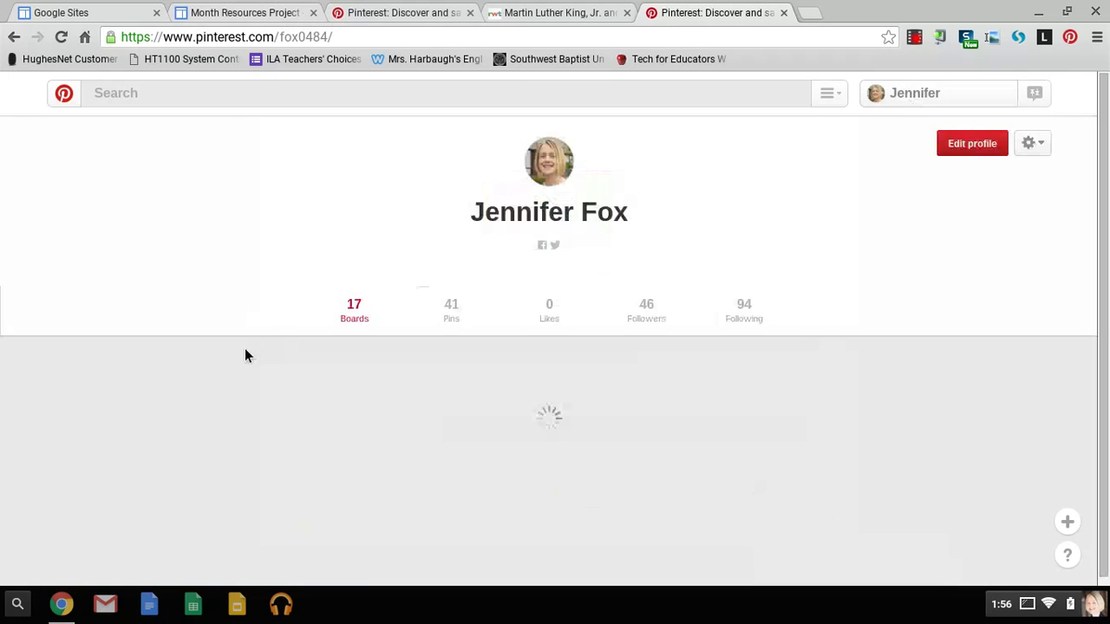
{"action": "scroll", "coordinate": [247, 357], "scroll_direction": "down", "scroll_amount": 3}
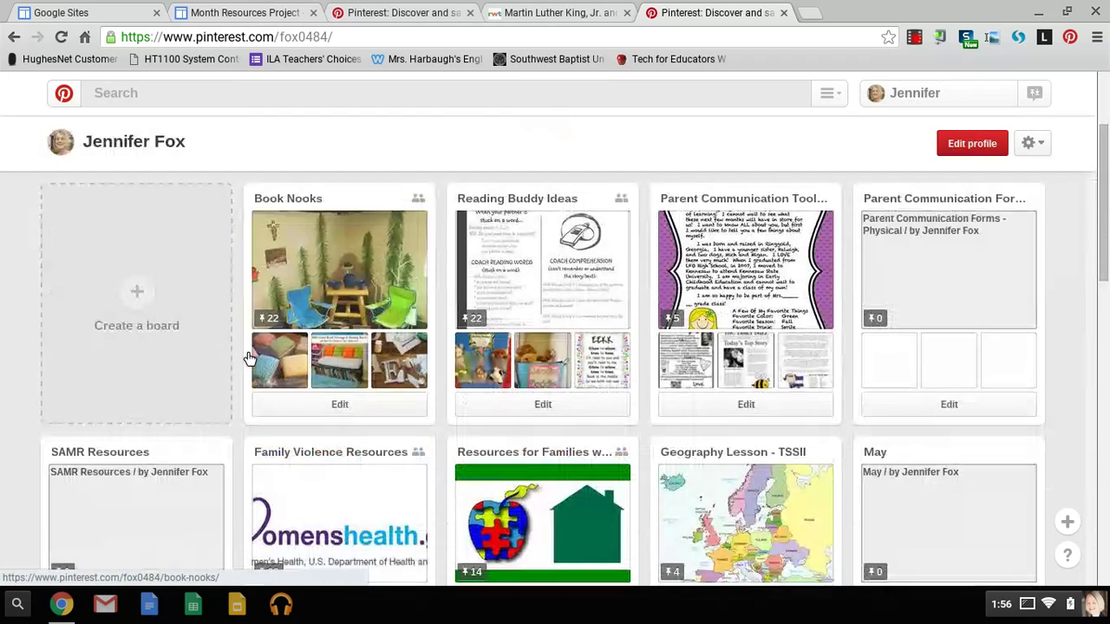
{"action": "scroll", "coordinate": [273, 318], "scroll_direction": "down", "scroll_amount": 4}
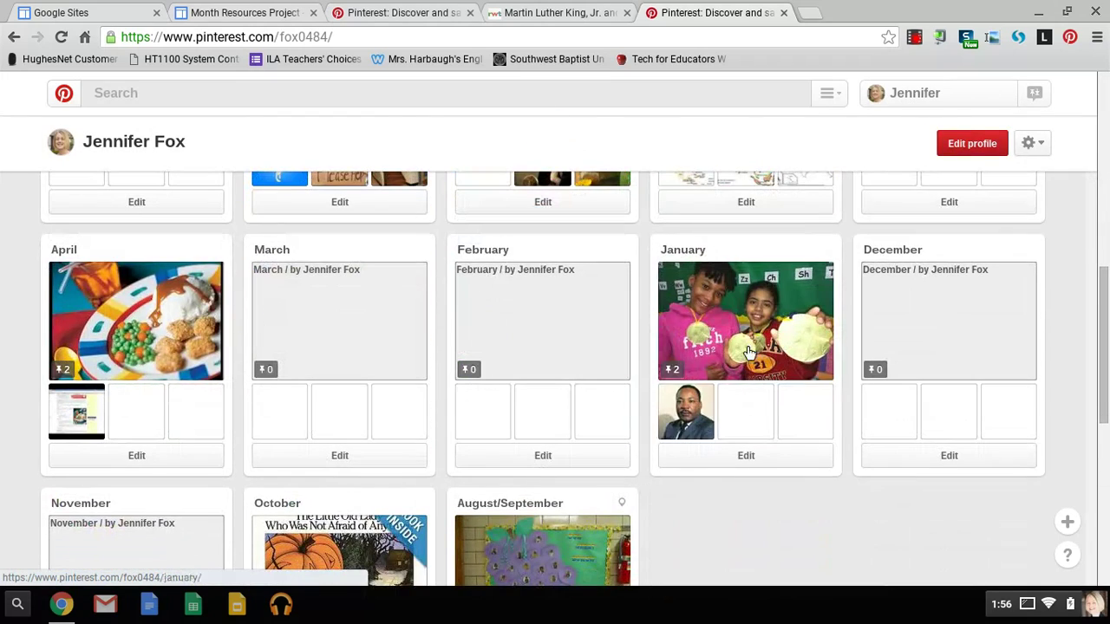
{"action": "left_click", "coordinate": [749, 347]}
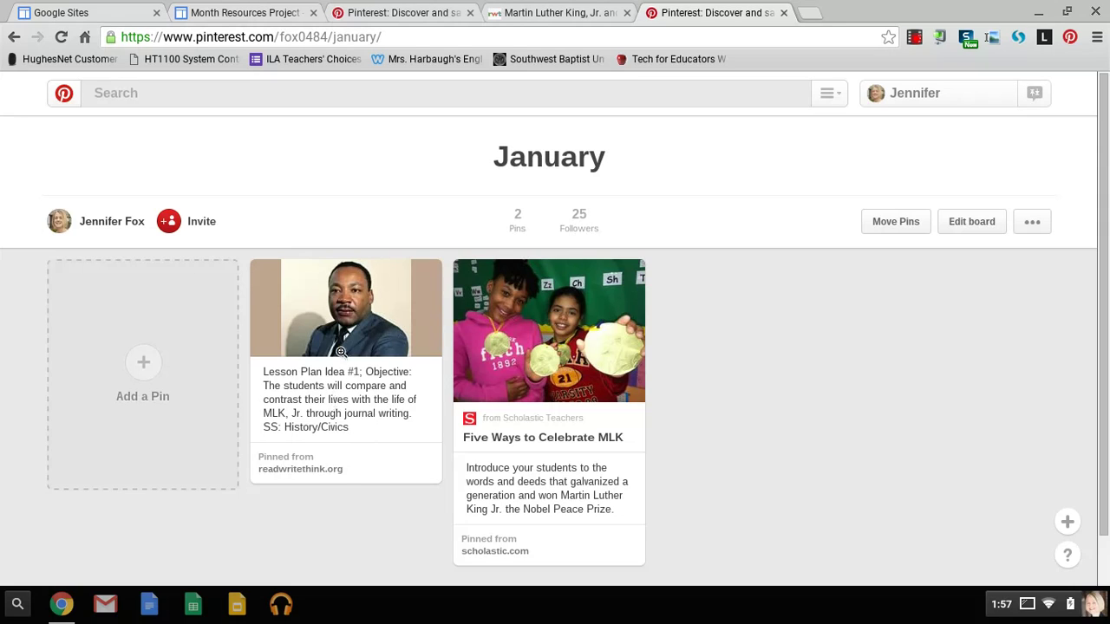
- Return to the Month Resources Project page and review the required resource categories and pin labelling instructions for each month board
{"action": "left_click", "coordinate": [245, 13]}
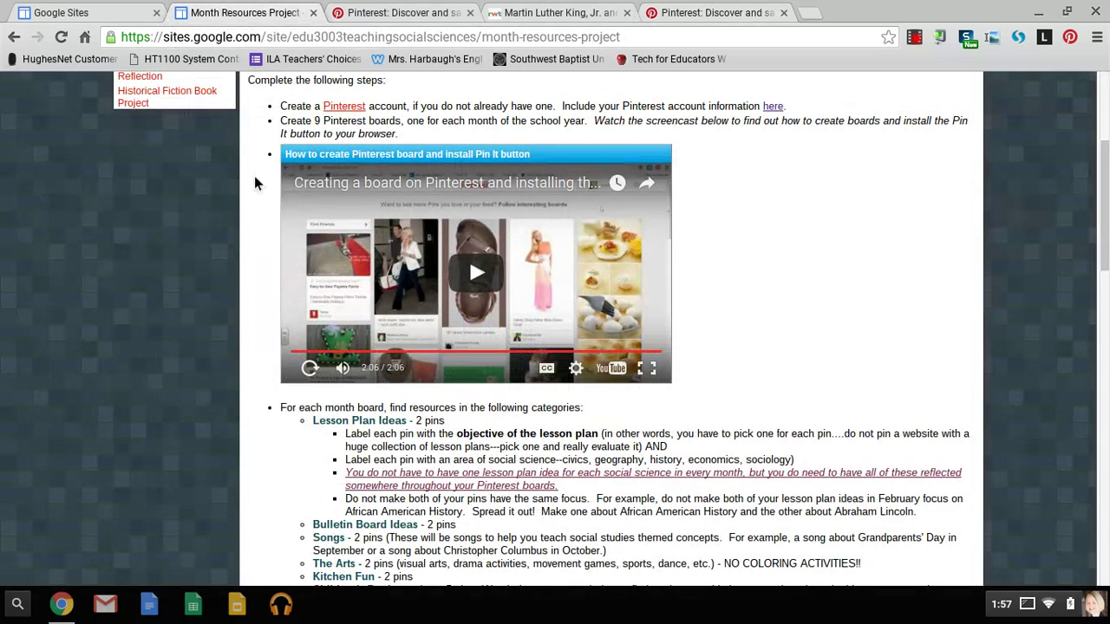
{"action": "scroll", "coordinate": [246, 356], "scroll_direction": "down", "scroll_amount": 3}
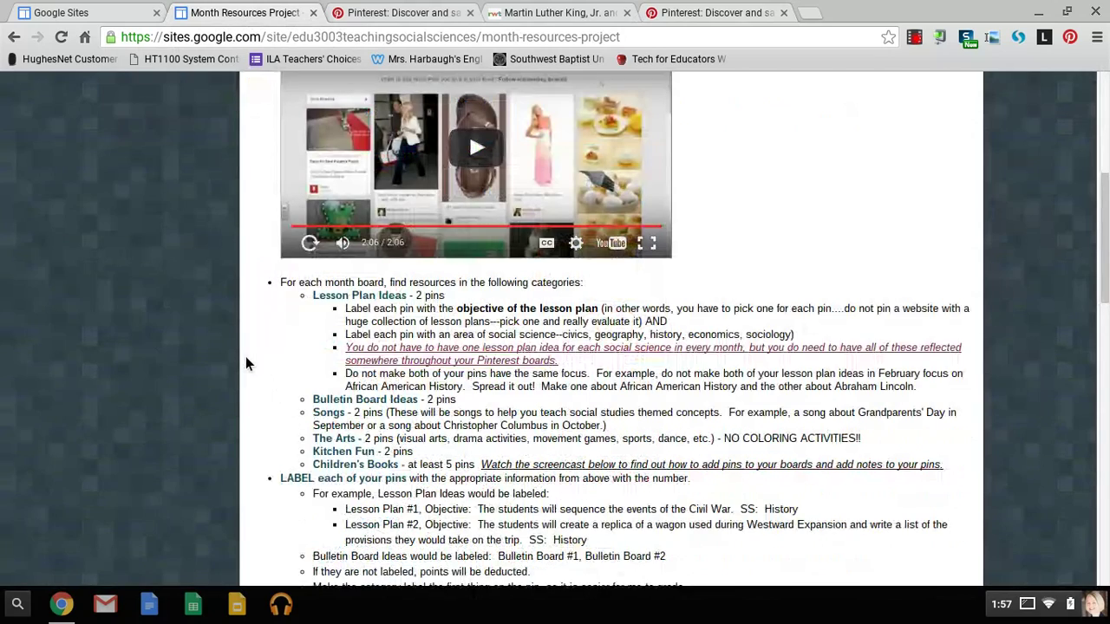